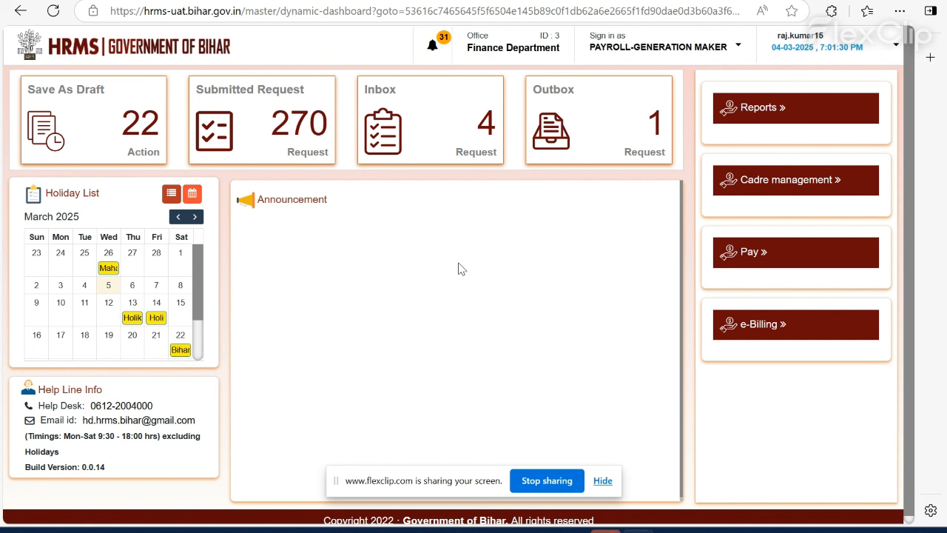
Open the Cadre/post to Employee Mapping form under Cadre management.
left_click(811, 188)
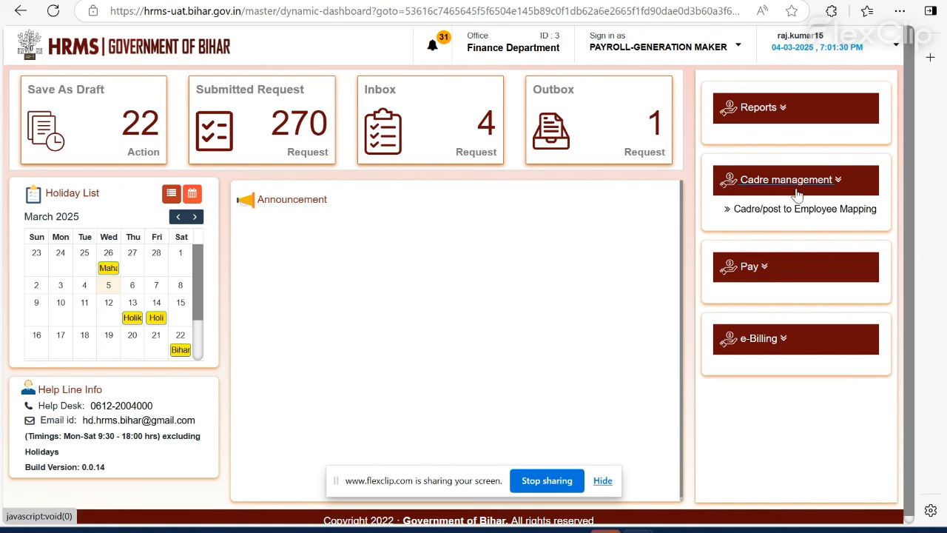
left_click(751, 210)
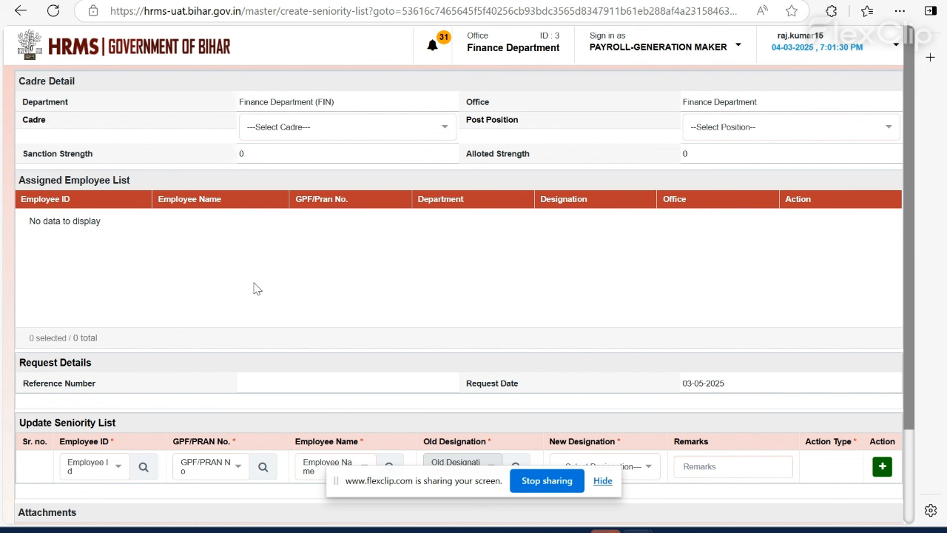
Select Bihar Rajbhasha Publication Cadre as the cadre and RPC Clrek as the post position.
left_click(437, 129)
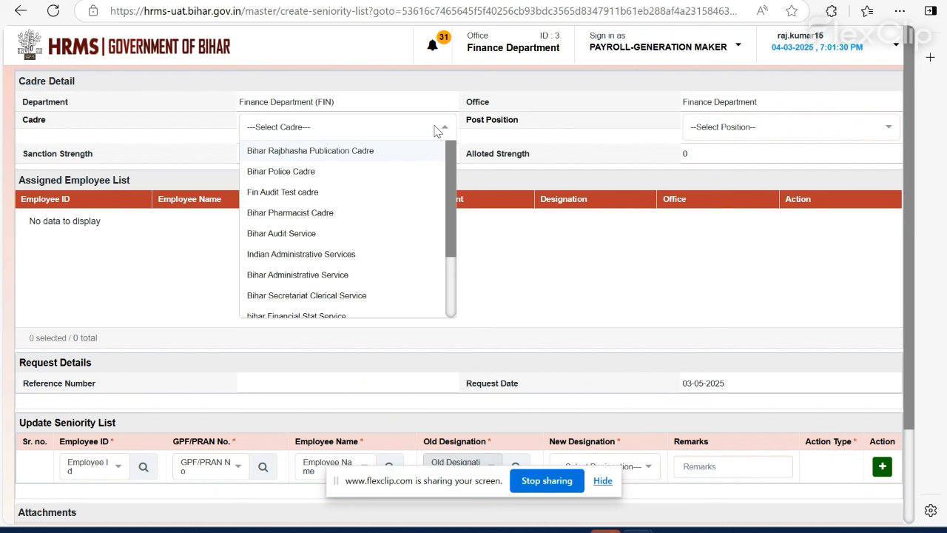
left_click(355, 151)
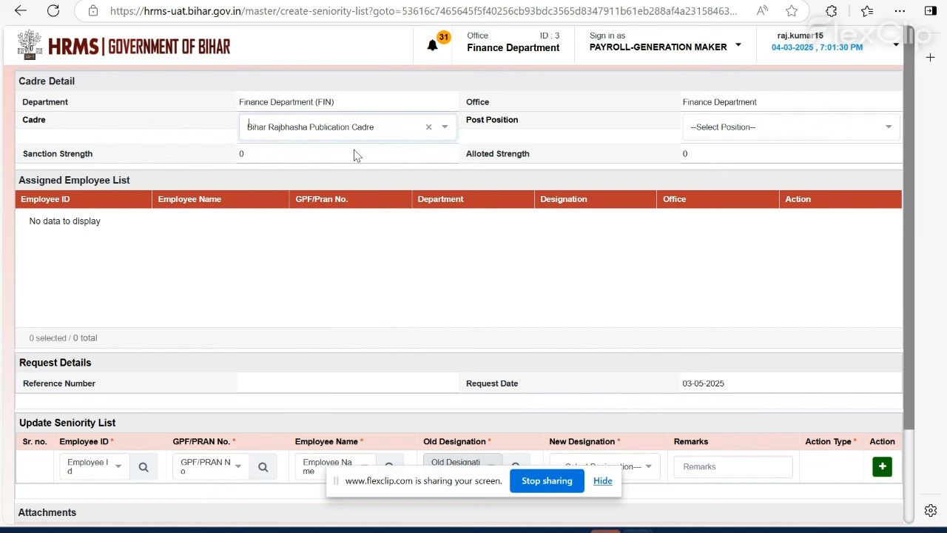
left_click(829, 128)
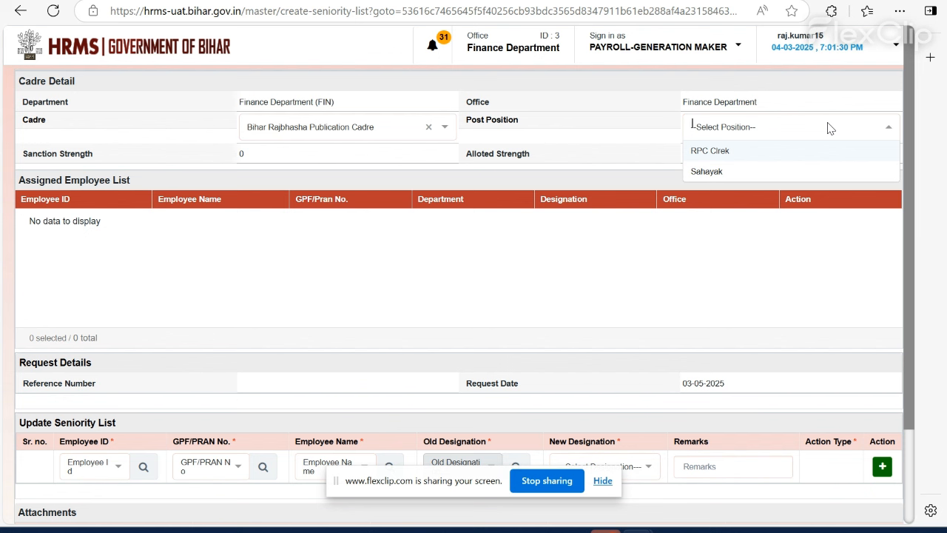
key("Return")
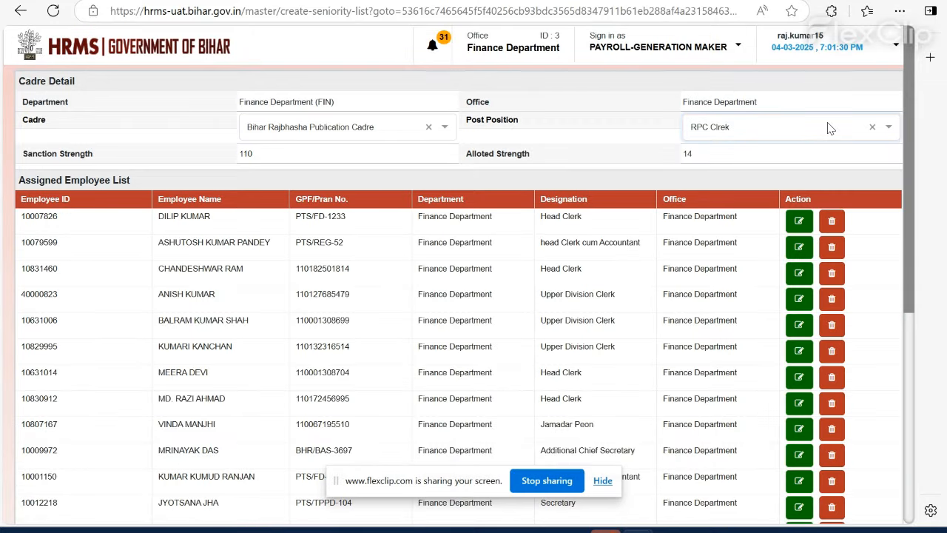
Clear the chosen post position, then set the cadre to Bihar Police Cadre and the post position to Security Incharge.
left_click(873, 128)
left_click(883, 134)
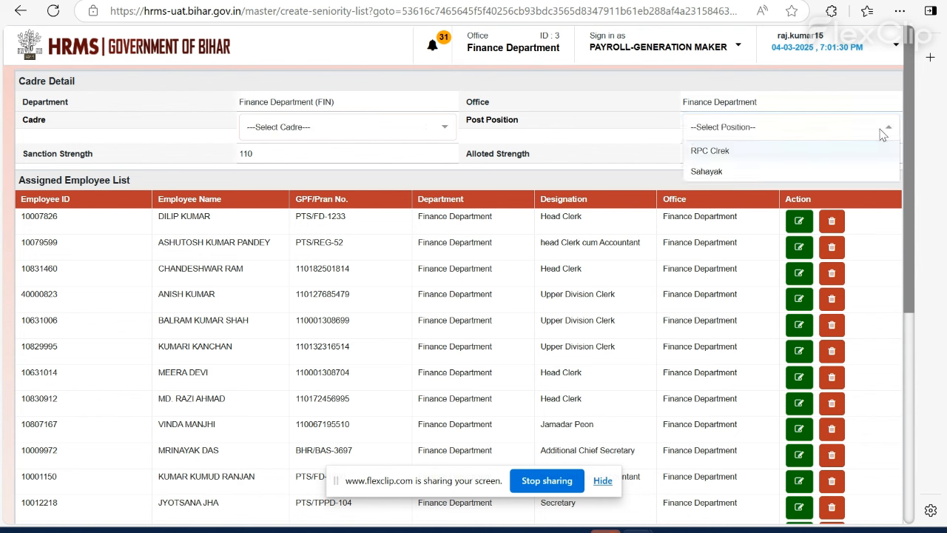
left_click(426, 134)
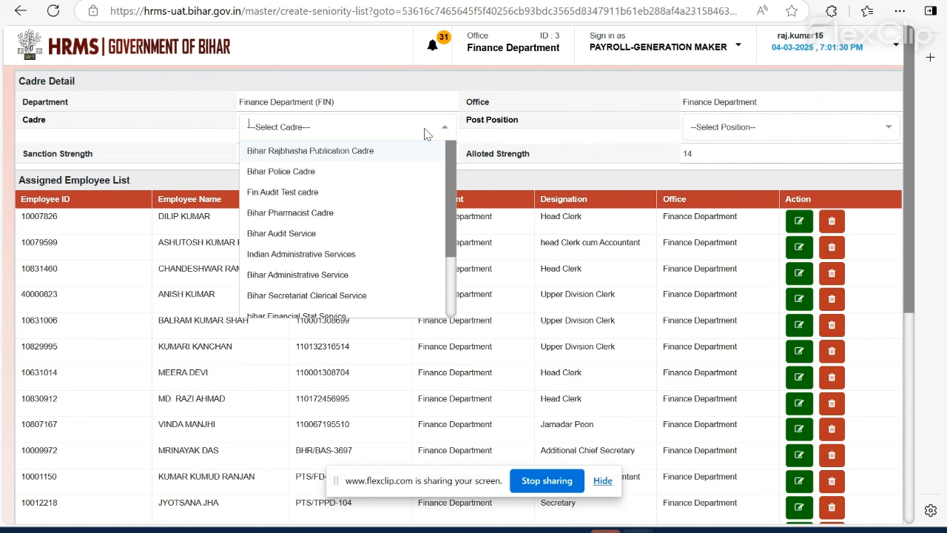
left_click(301, 178)
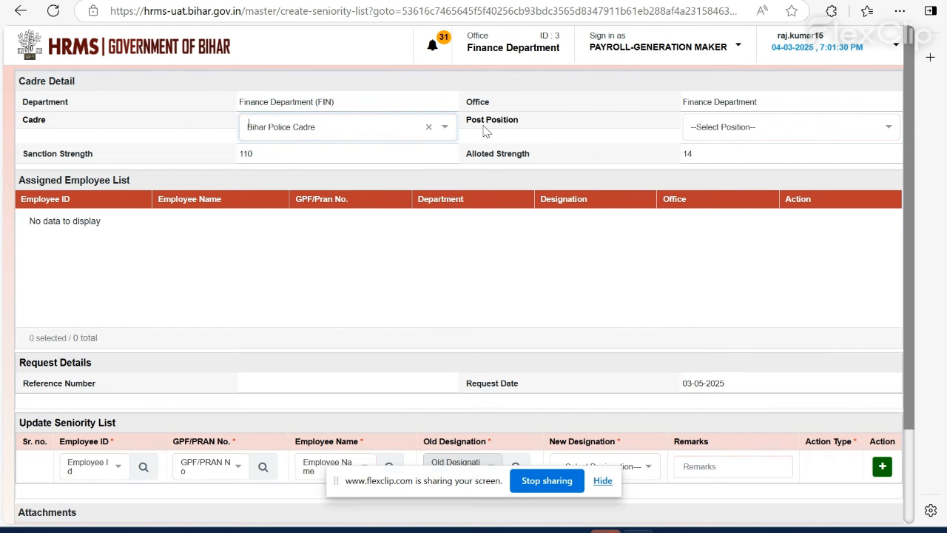
left_click(767, 125)
left_click(741, 151)
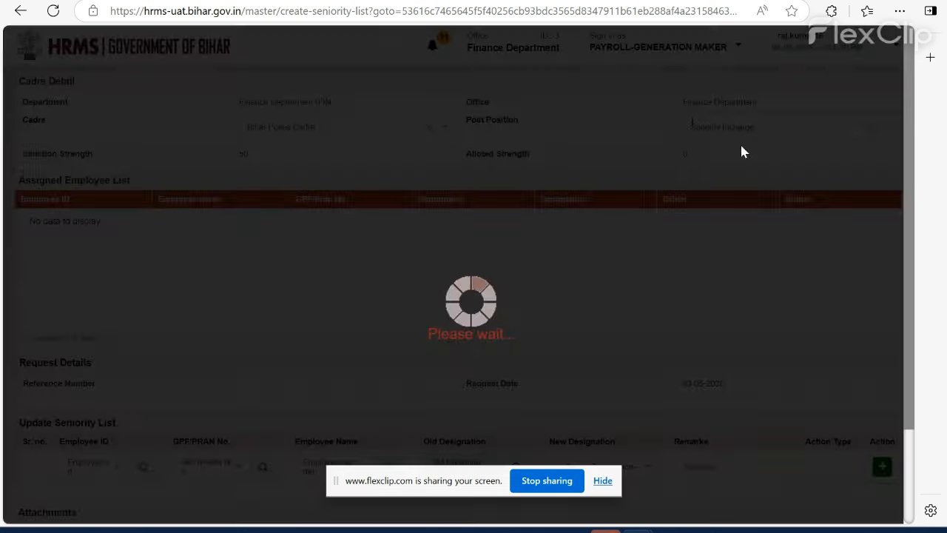
left_click(514, 252)
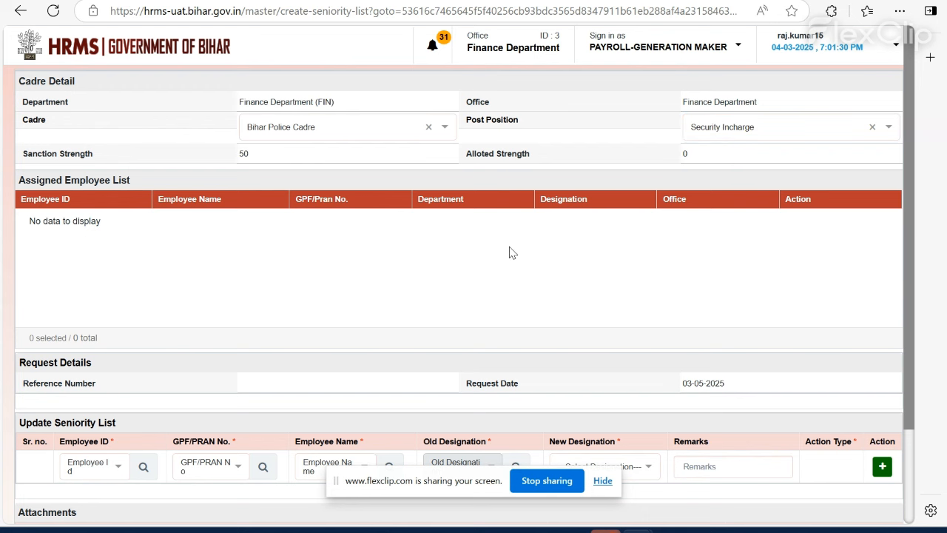
Look up employees for the seniority list and add the one designated Deputy commissioner Accounts to the entry row.
scroll(513, 252, "down", 3)
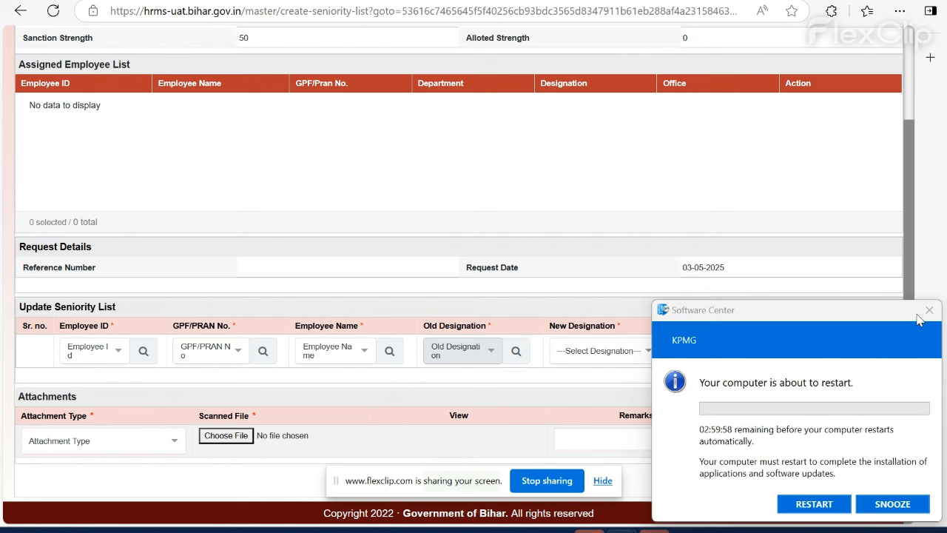
left_click(930, 310)
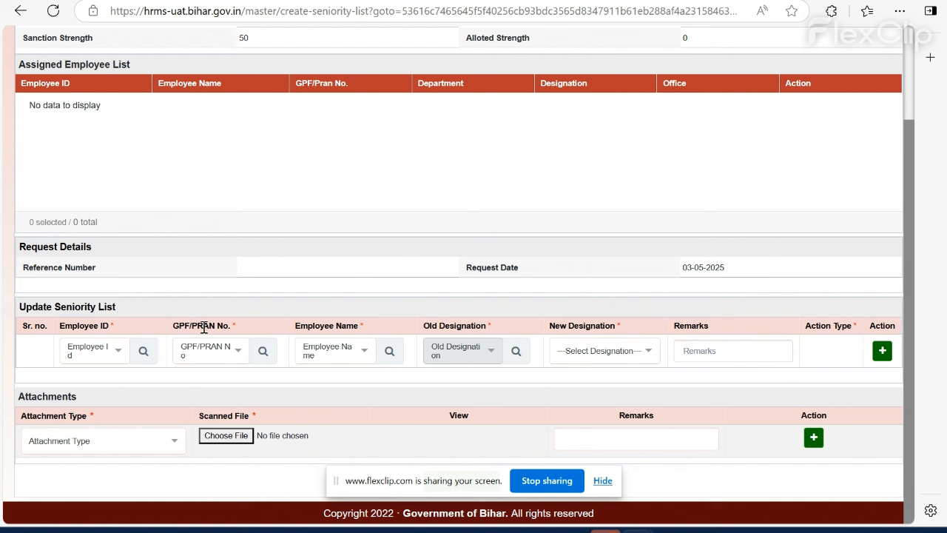
left_click(143, 352)
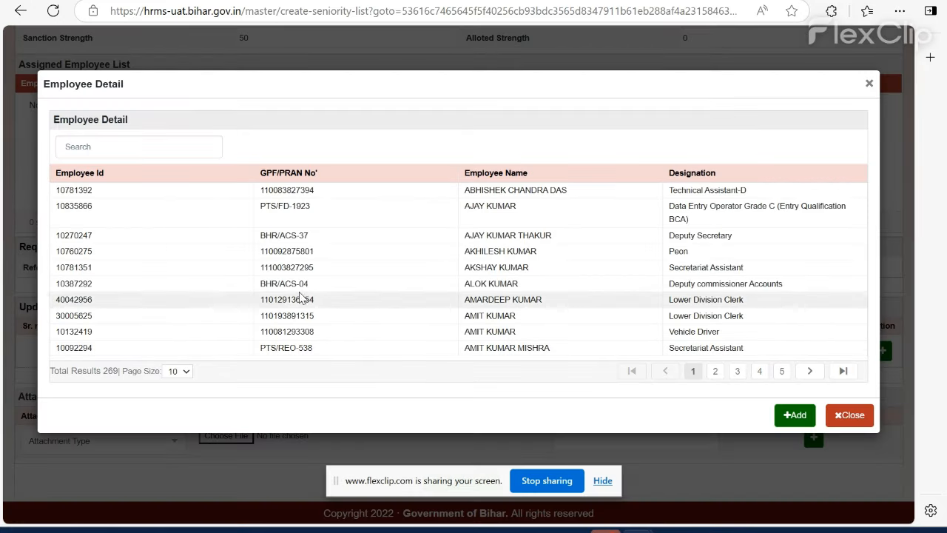
left_click(330, 282)
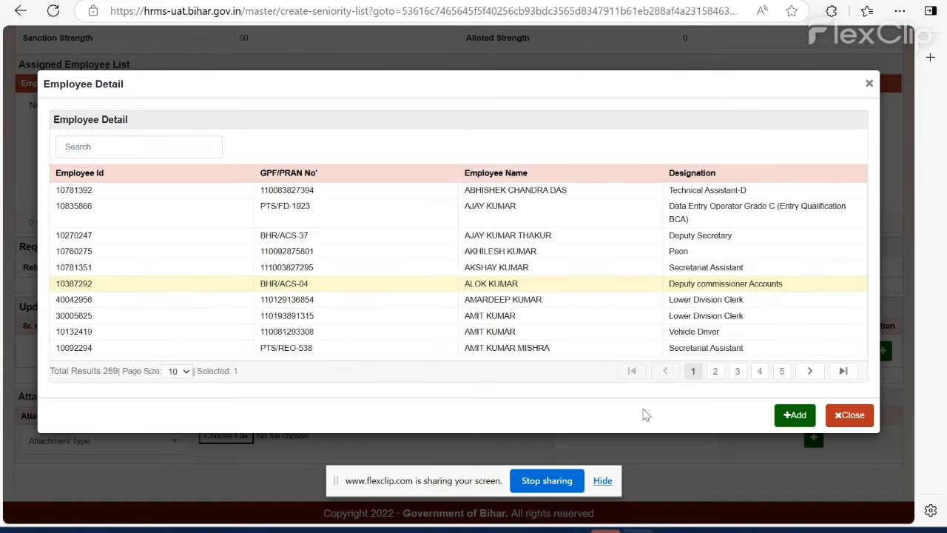
left_click(796, 415)
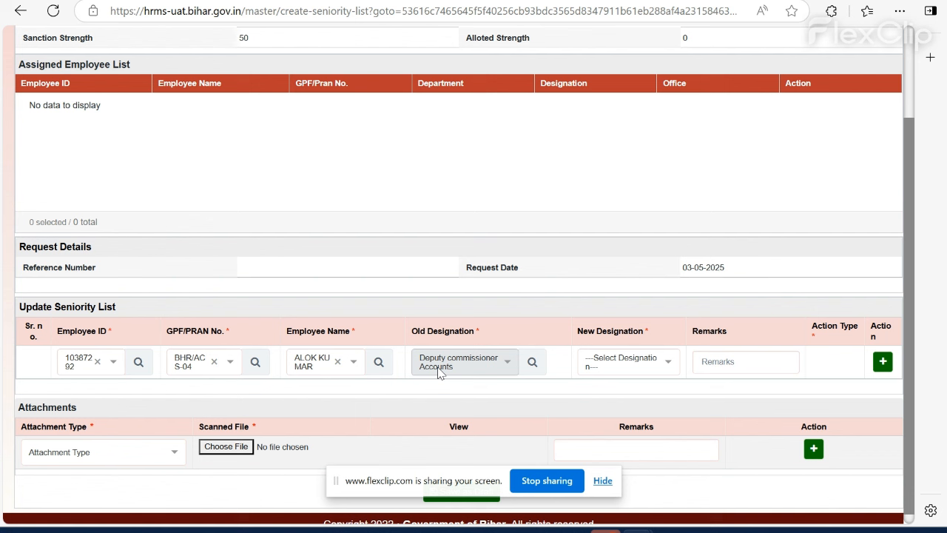
Set the employee's new designation to Secretary and add the entry to the seniority list.
left_click(607, 371)
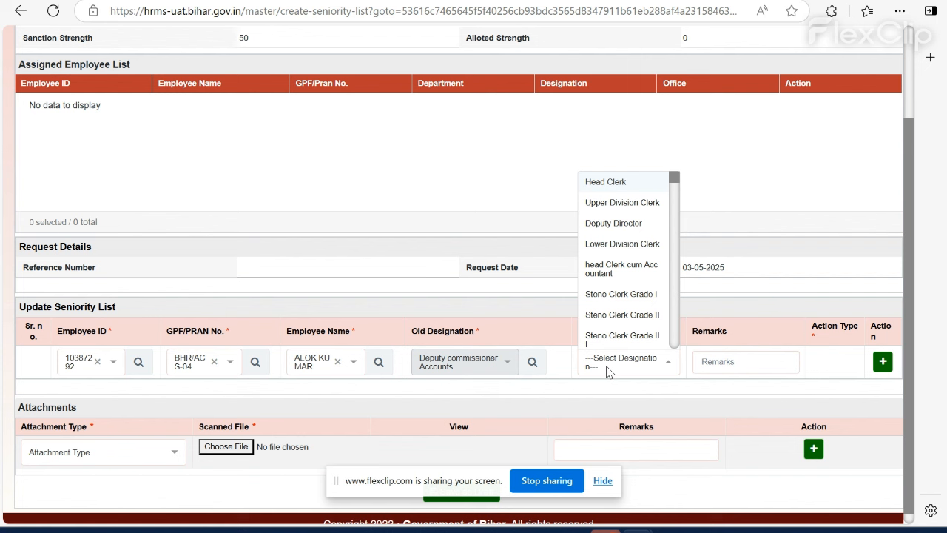
type("se")
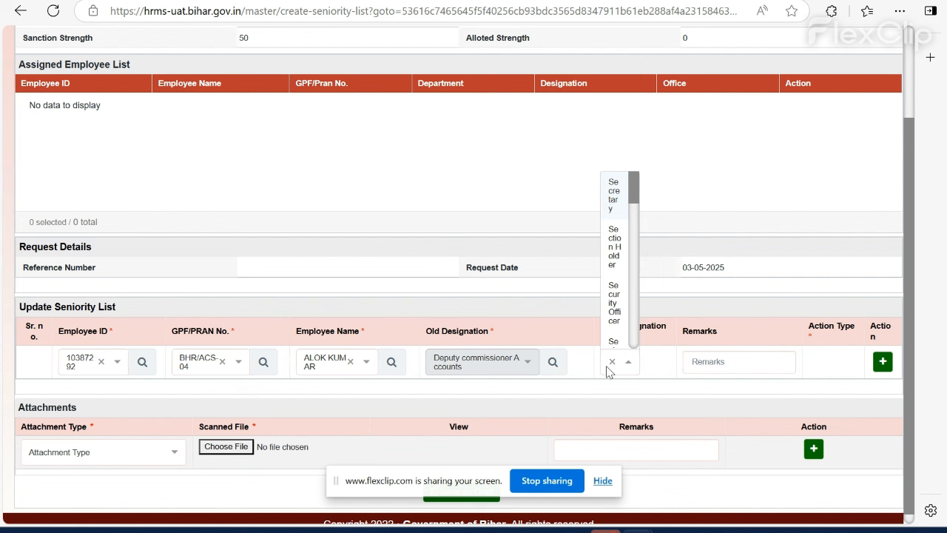
key("Return")
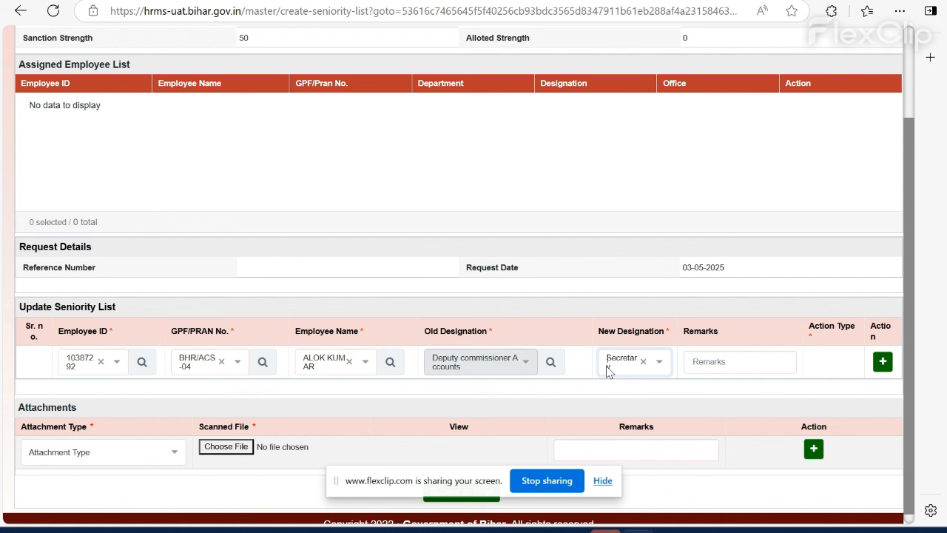
left_click(881, 364)
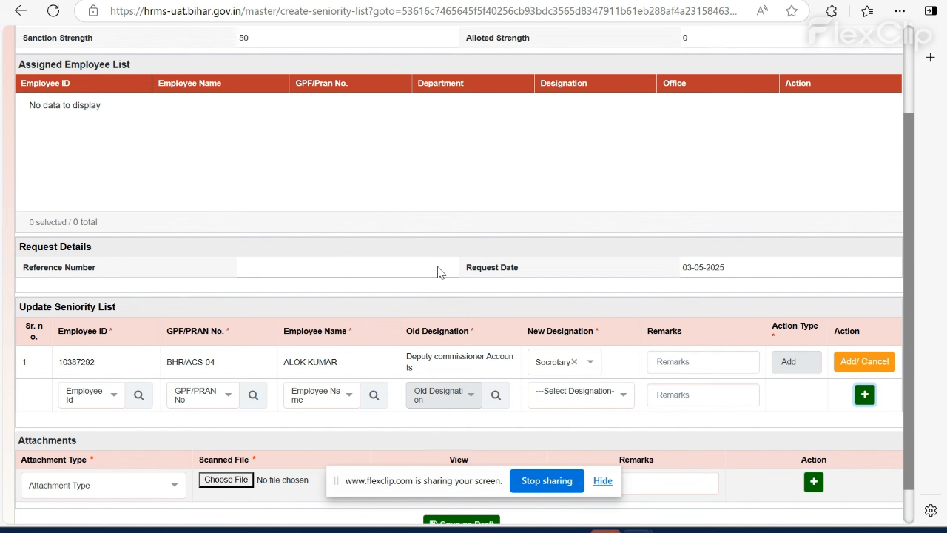
Add the PDF file Complaint Final Order (1) as an attachment of type Others.
scroll(323, 241, "down", 1)
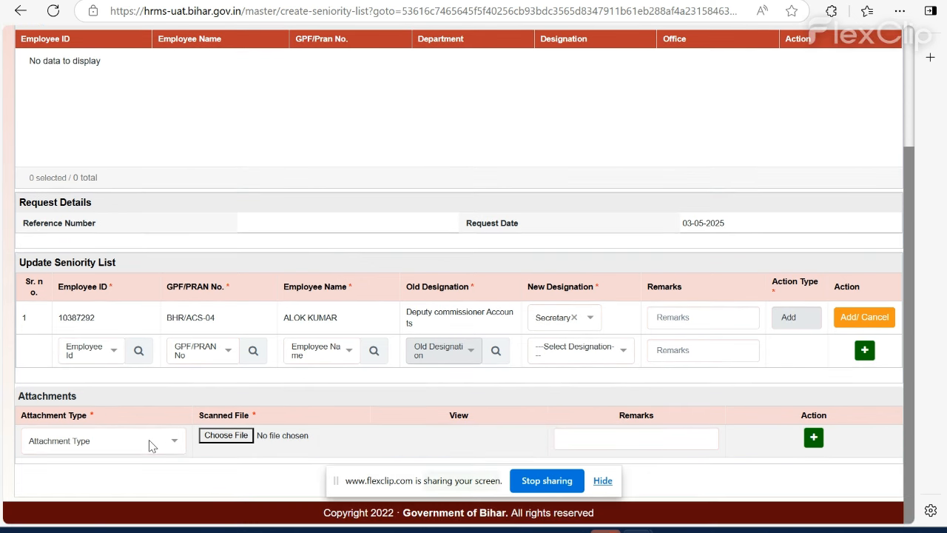
left_click(150, 444)
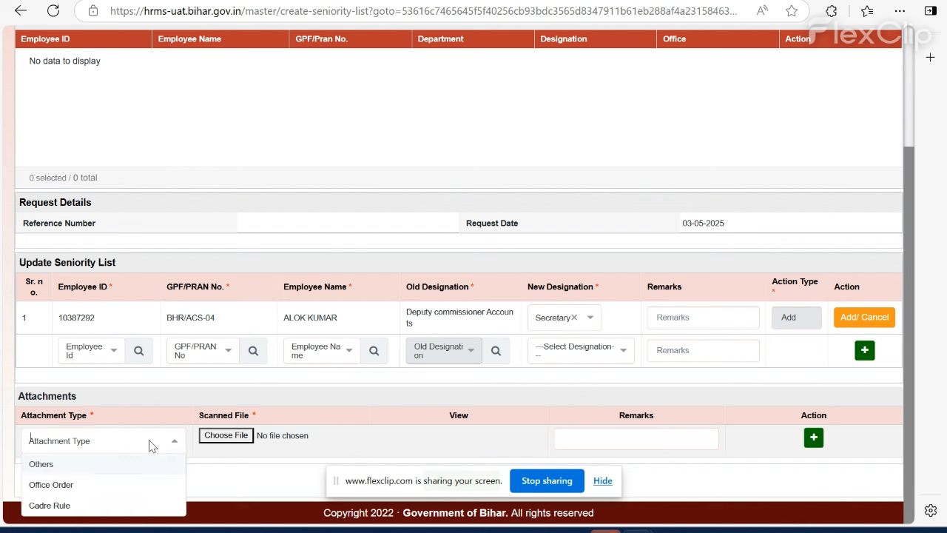
key("Return")
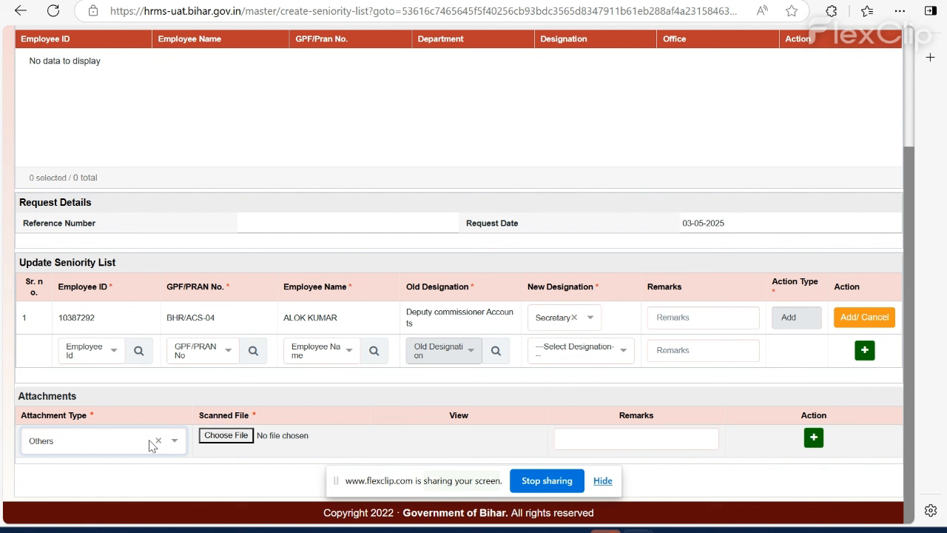
left_click(215, 438)
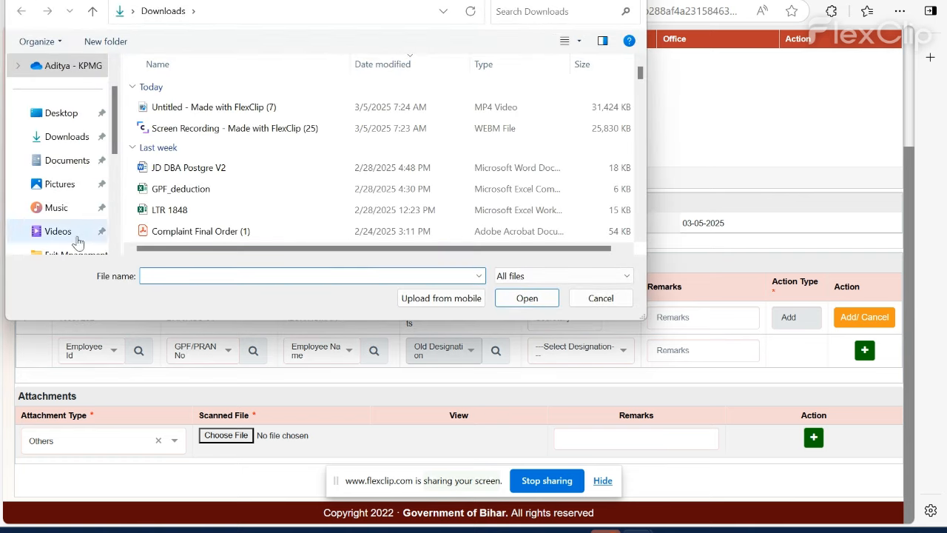
double_click(145, 236)
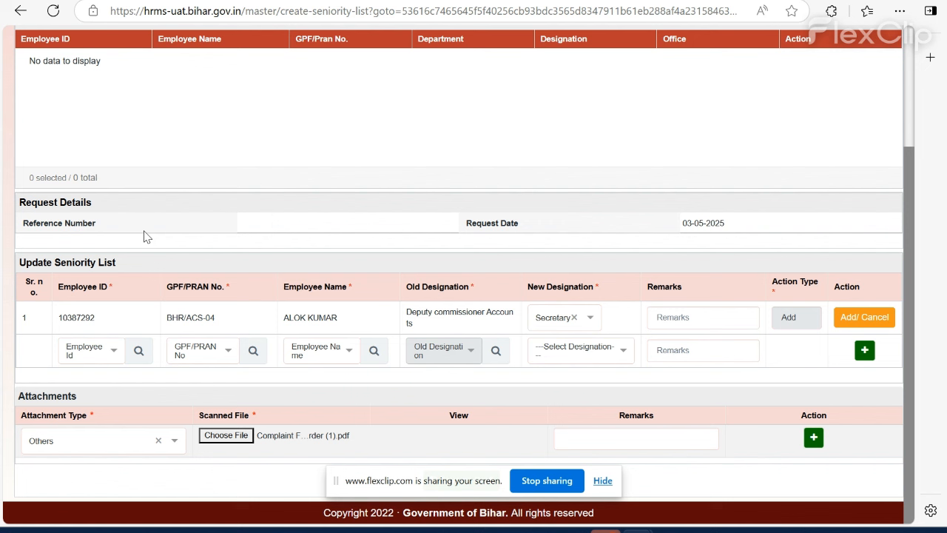
left_click(814, 437)
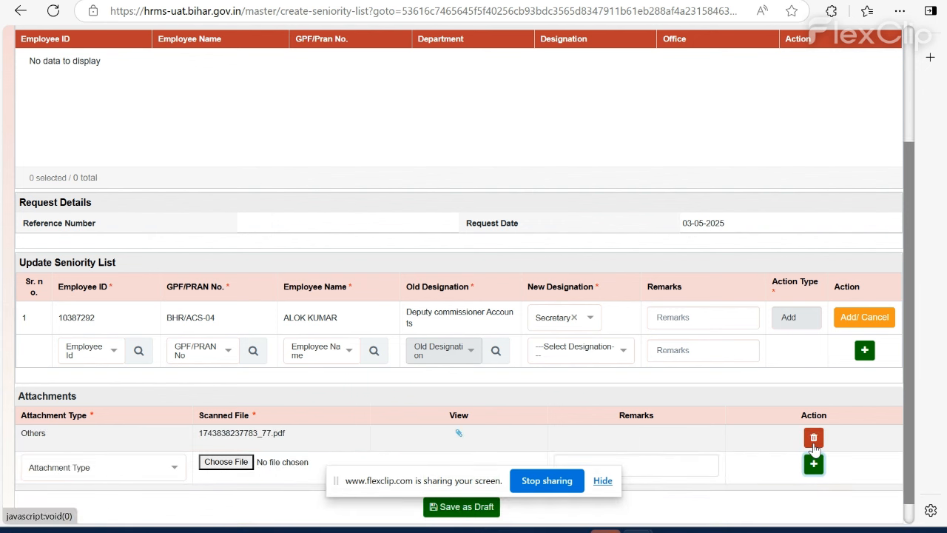
Save the seniority request as a draft and dismiss the success message.
left_click_drag(472, 485, 535, 326)
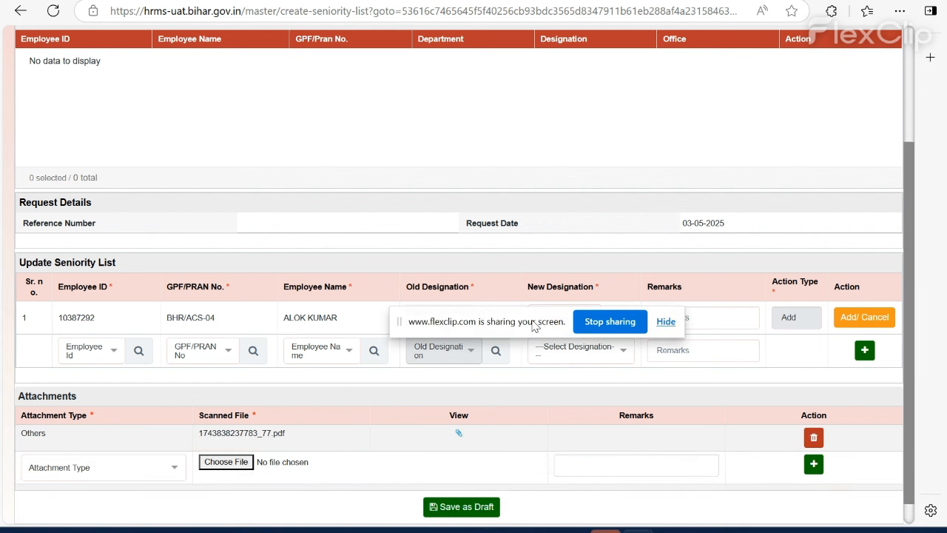
left_click(461, 507)
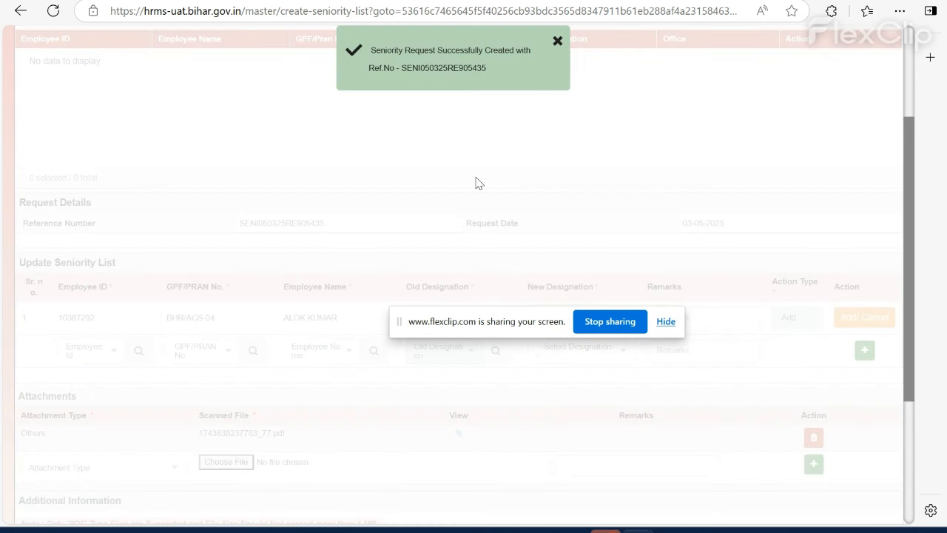
left_click(557, 41)
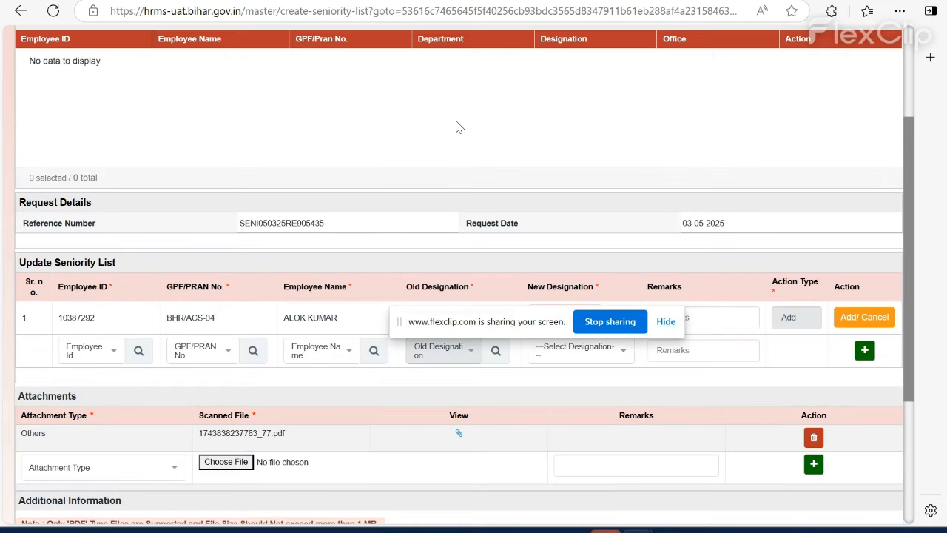
Set the request's recipient to the fourth listed Payroll-Generation Checker.
scroll(455, 127, "down", 3)
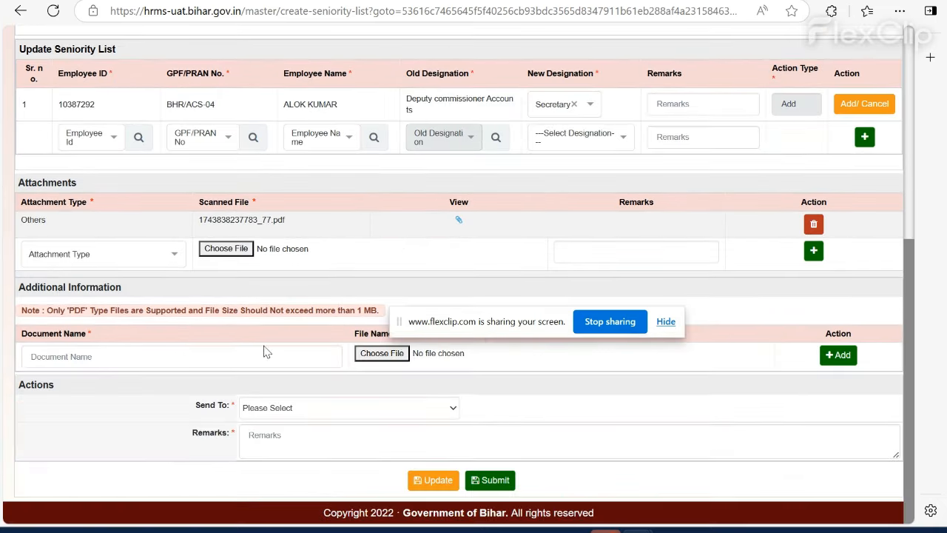
left_click(307, 409)
key("Down")
key("Down")
key("Down")
key("Down")
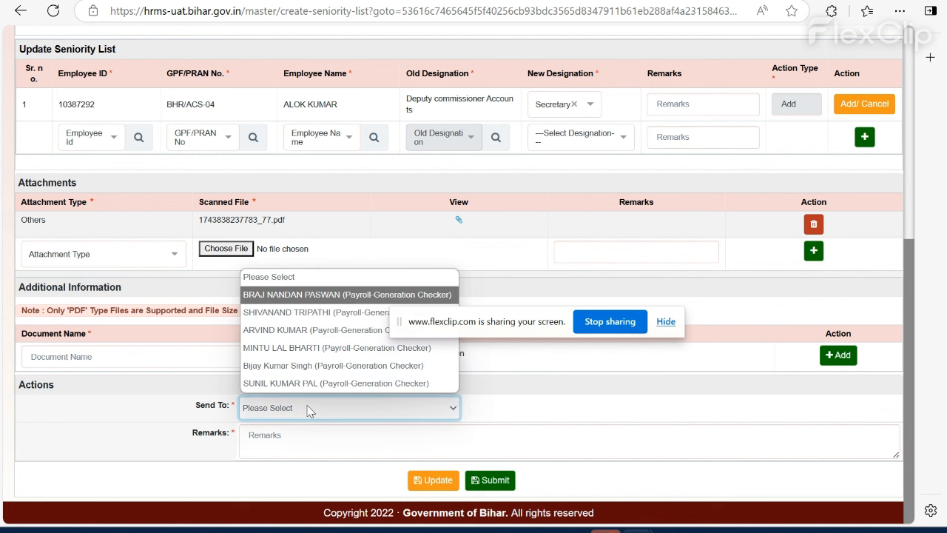
key("Return")
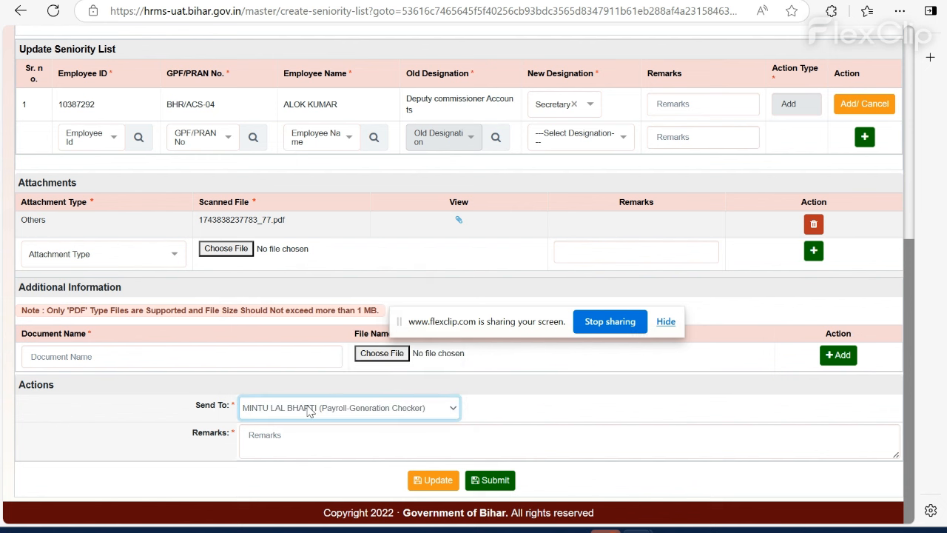
Enter the remark "ok", submit the request and confirm that the details are verified.
left_click(334, 435)
type("d")
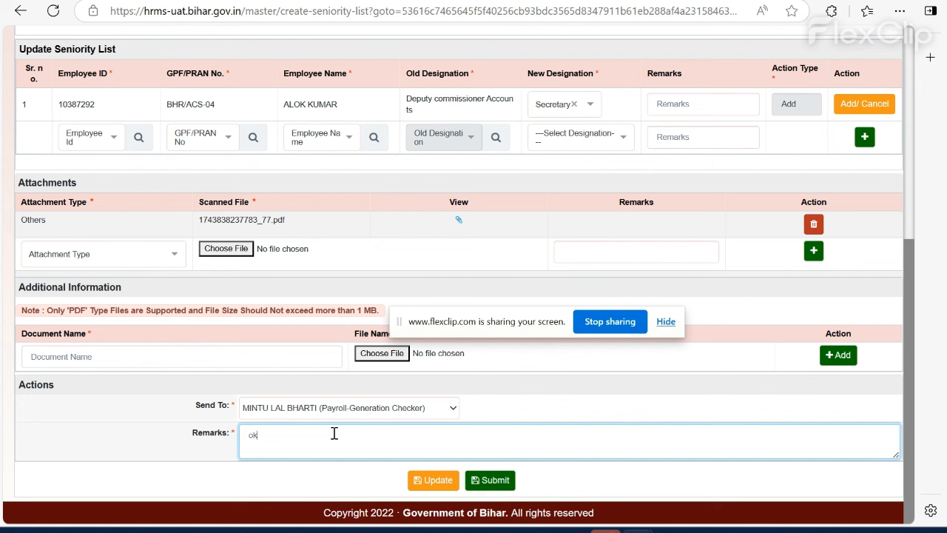
left_click(480, 482)
left_click(370, 311)
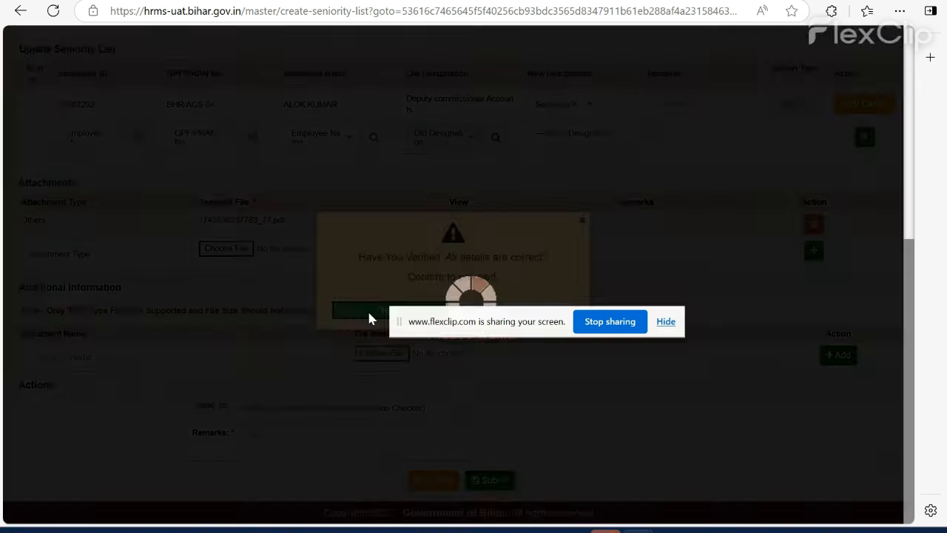